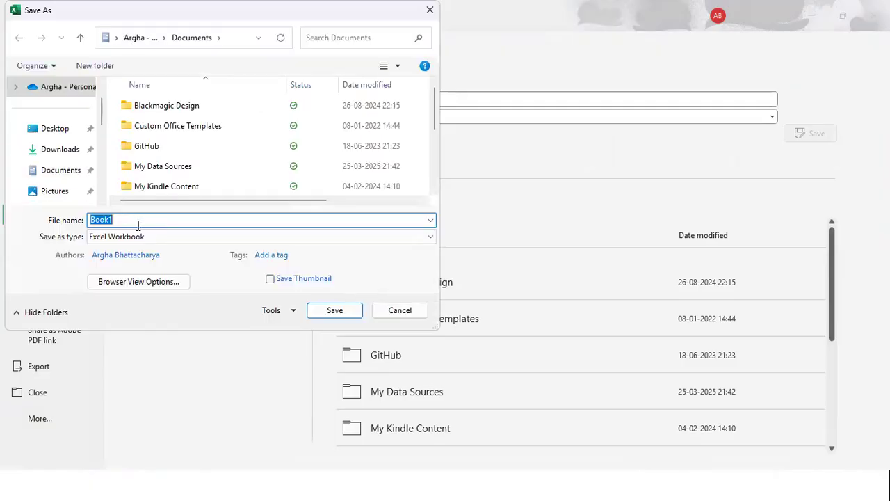
# Step: Create a folder named Advance Excel on the D: drive and open it as the save location
pyautogui.scroll(-3, 55, 175)
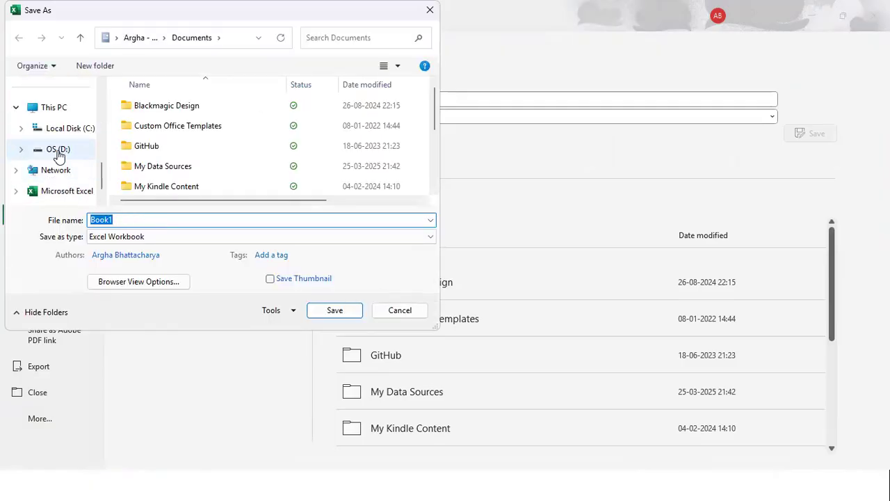
pyautogui.click(58, 150)
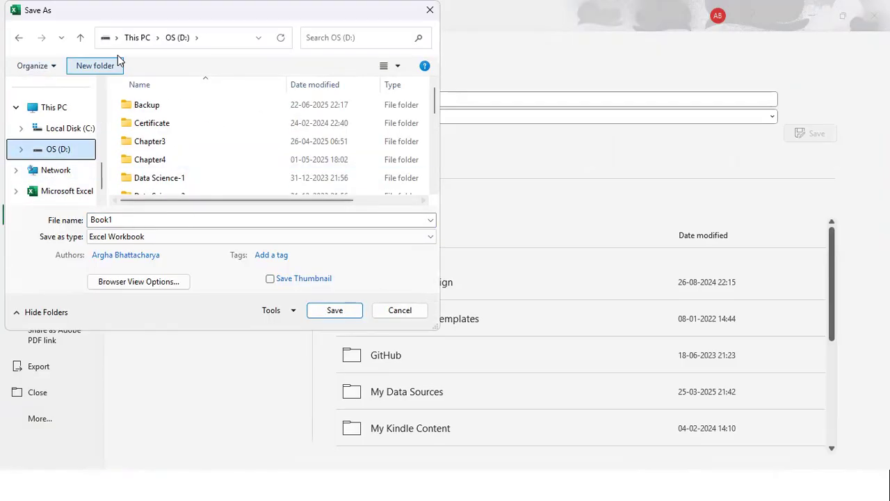
pyautogui.click(95, 67)
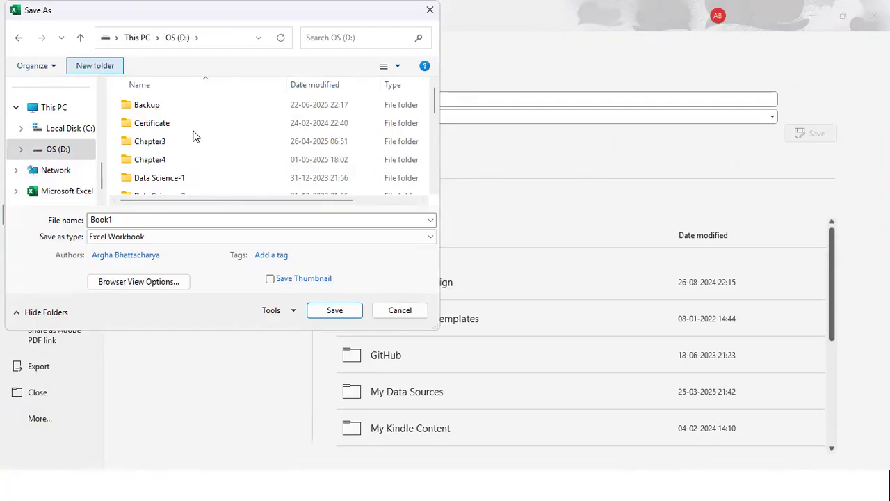
pyautogui.write('A')
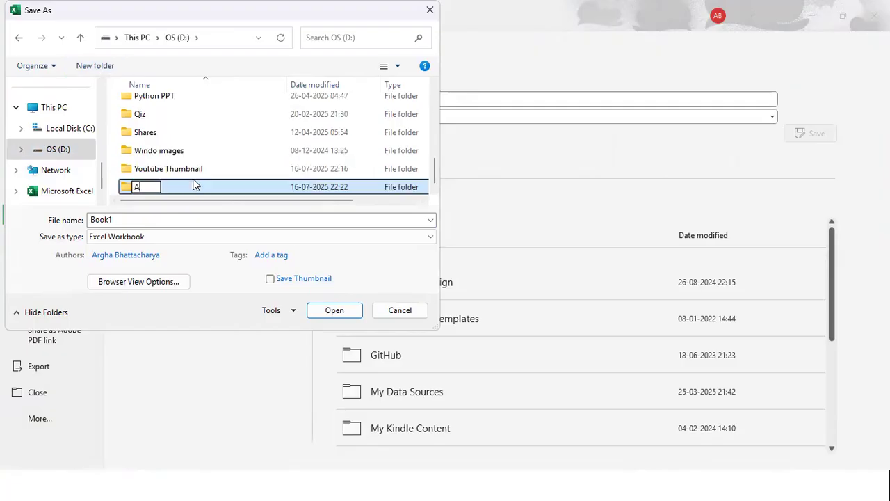
pyautogui.write('dvance Excel')
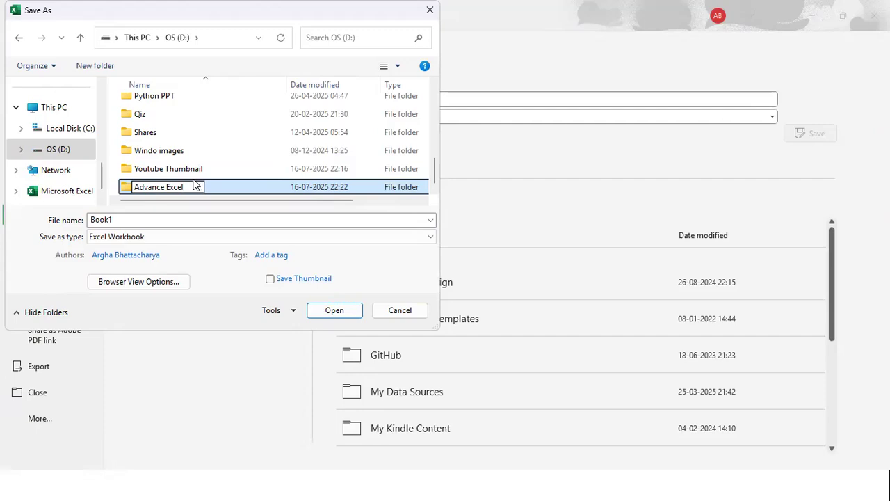
pyautogui.press('Return')
pyautogui.doubleClick(196, 185)
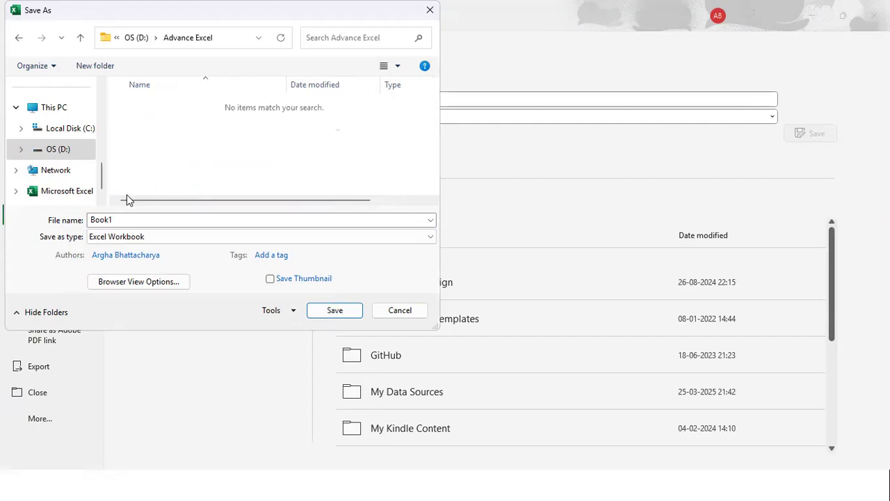
# Step: Save the workbook as Sales Register in the Advance Excel folder
pyautogui.doubleClick(124, 219)
pyautogui.write('Sales')
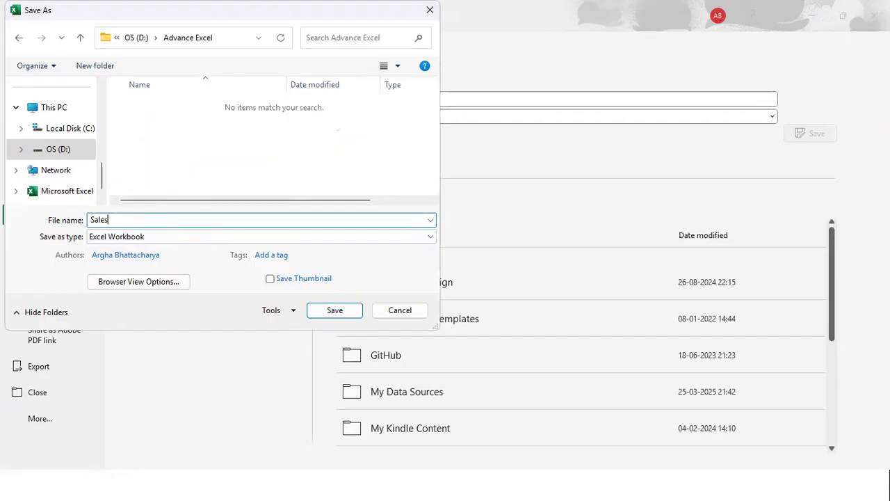
pyautogui.write(' Register')
pyautogui.press('Return')
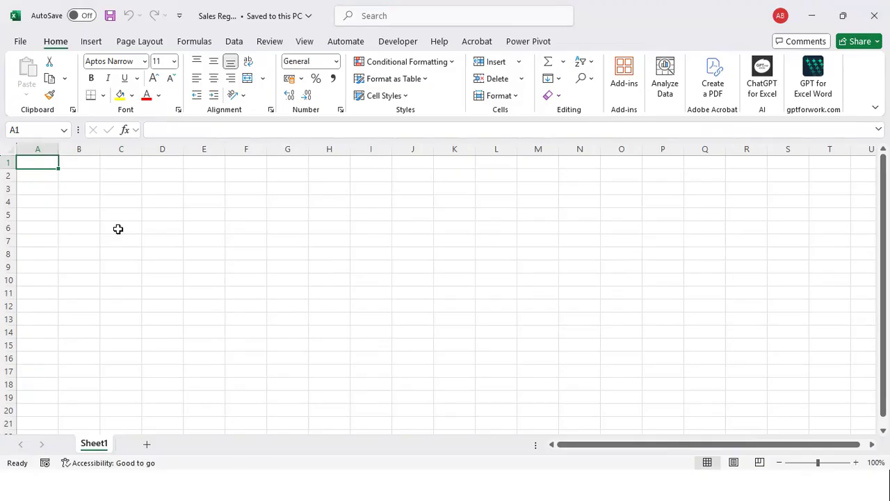
pyautogui.write('=cell')
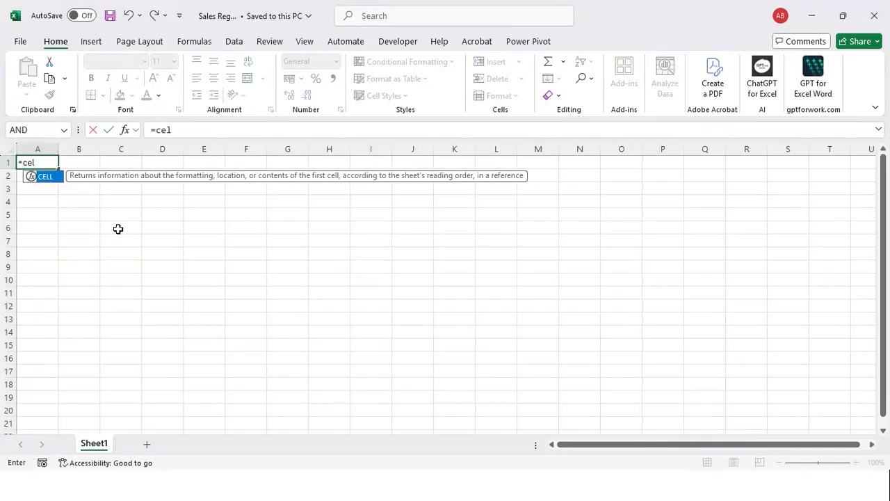
pyautogui.press('Tab')
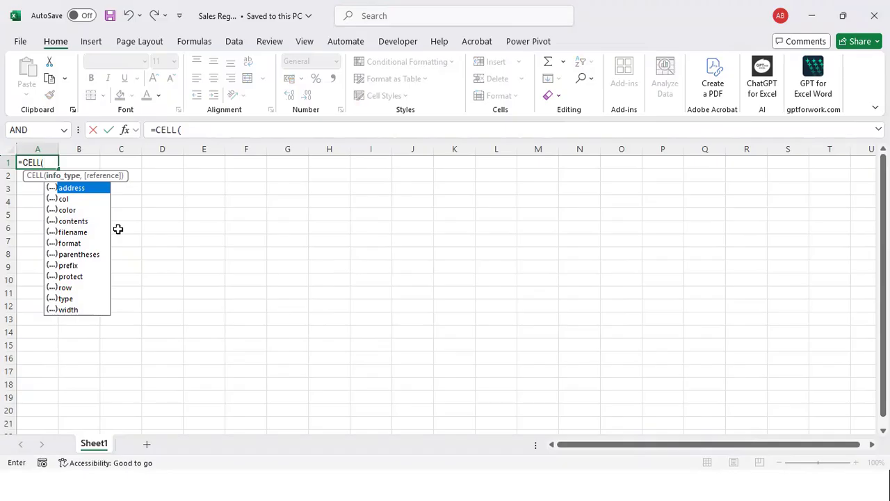
pyautogui.press('Down')
pyautogui.press('Down')
pyautogui.press('Down')
pyautogui.press('Down')
pyautogui.press('Tab')
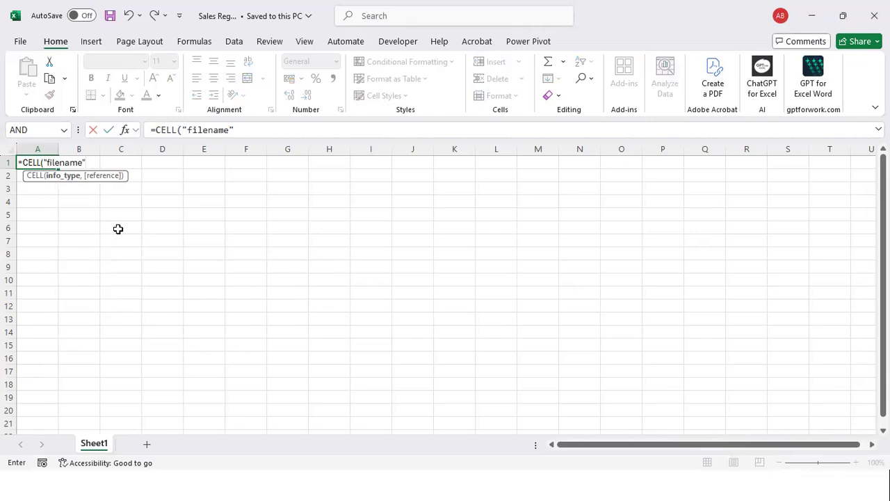
pyautogui.press('Escape')
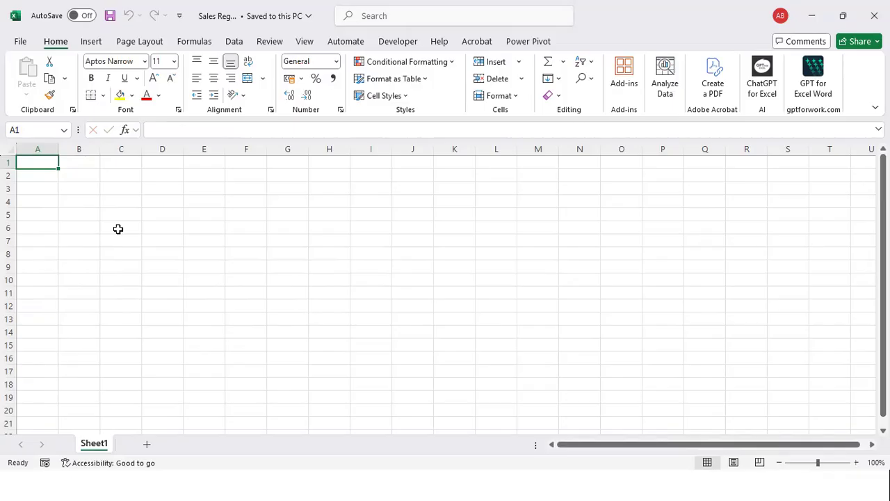
# Step: Enter the formula =CELL("filename",A1) in cell A1 and reselect that cell
pyautogui.write('=cell')
pyautogui.press('Tab')
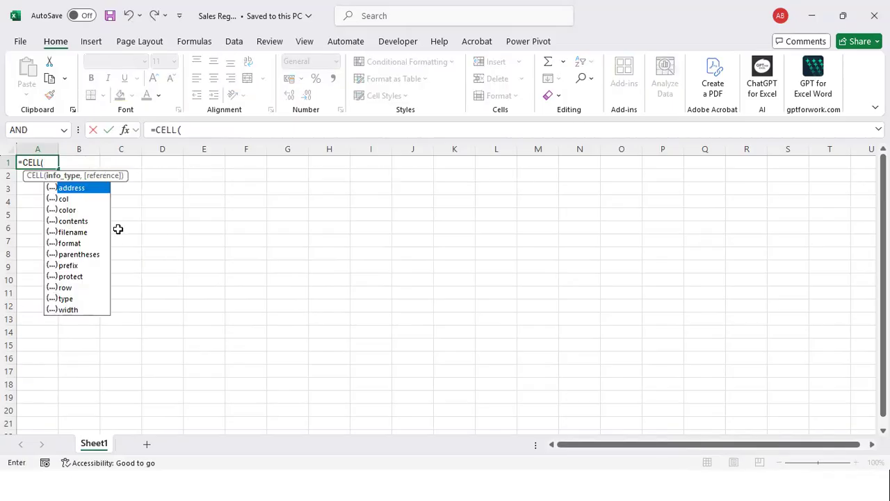
pyautogui.press('Down')
pyautogui.press('Down')
pyautogui.press('Down')
pyautogui.press('Down')
pyautogui.press('Up')
pyautogui.press('Up')
pyautogui.press('Up')
pyautogui.press('Down')
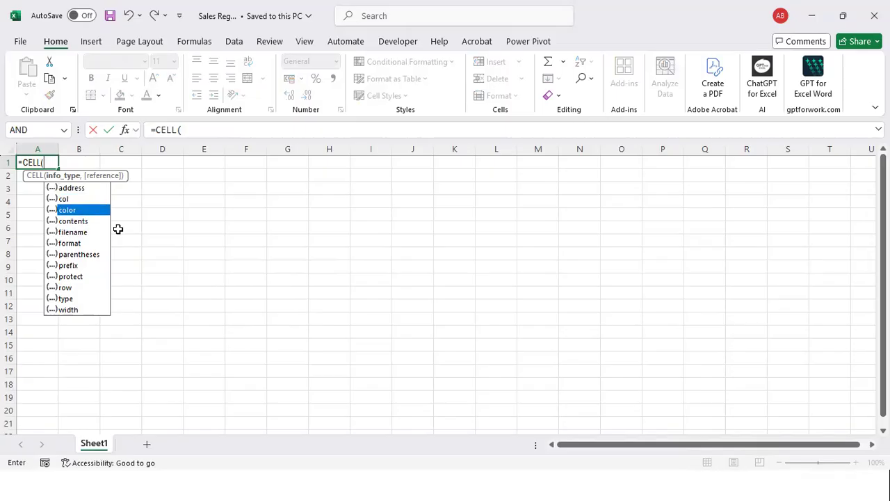
pyautogui.press('Down')
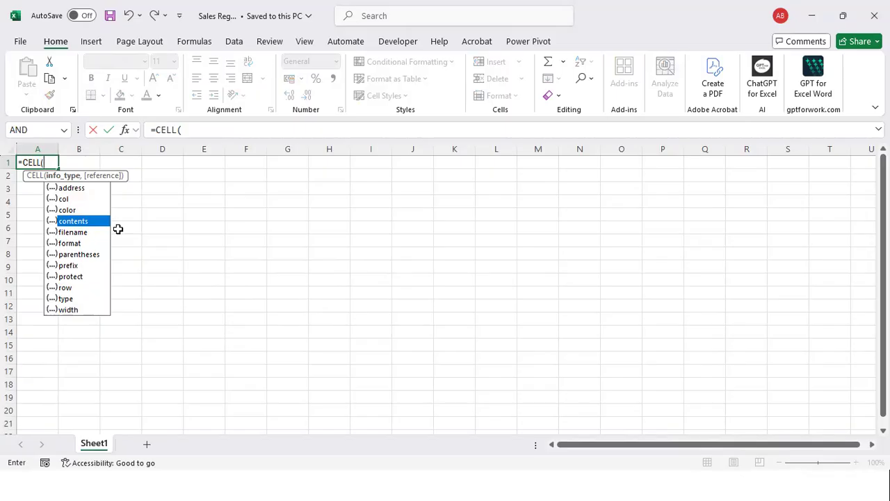
pyautogui.press('Down')
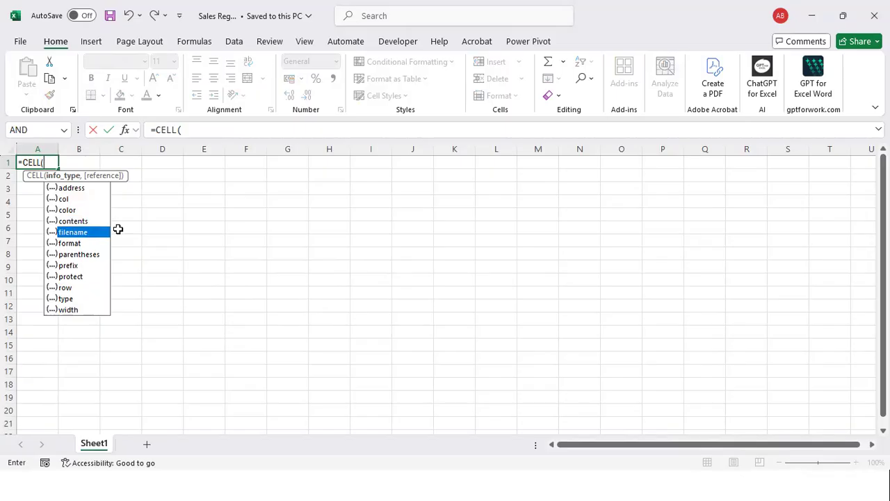
pyautogui.press('Tab')
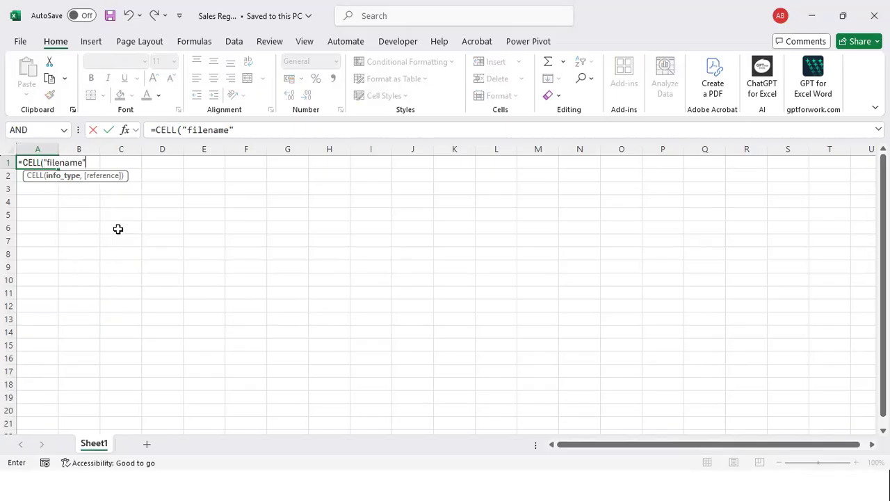
pyautogui.write(',')
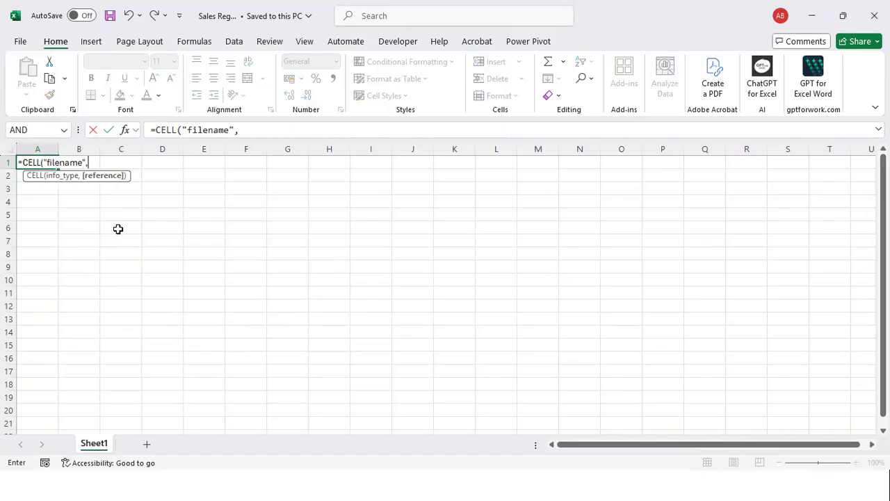
pyautogui.write('A1)')
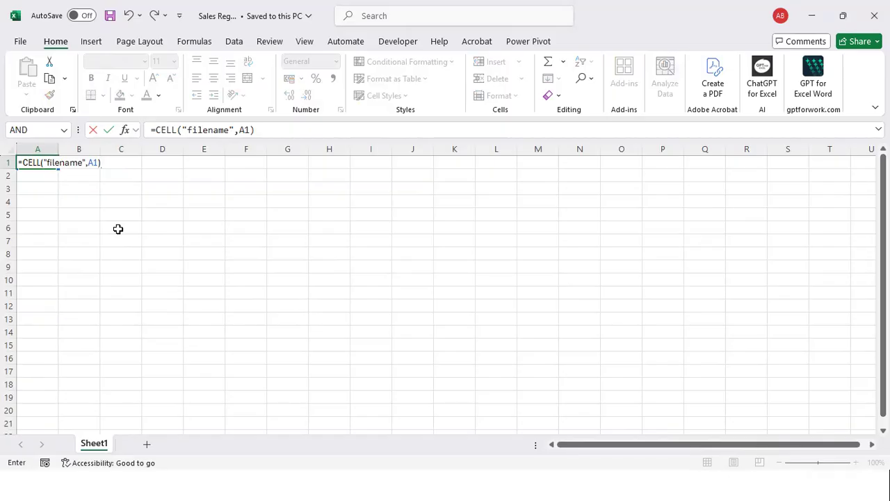
pyautogui.press('Return')
pyautogui.press('Up')
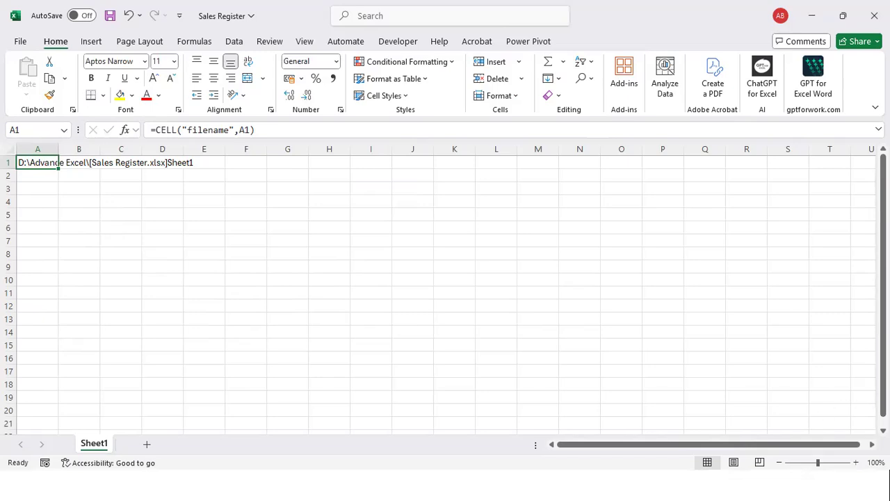
# Step: Set the worksheet zoom to 160%
pyautogui.click(856, 463)
pyautogui.click(857, 463)
pyautogui.click(856, 464)
pyautogui.click(856, 463)
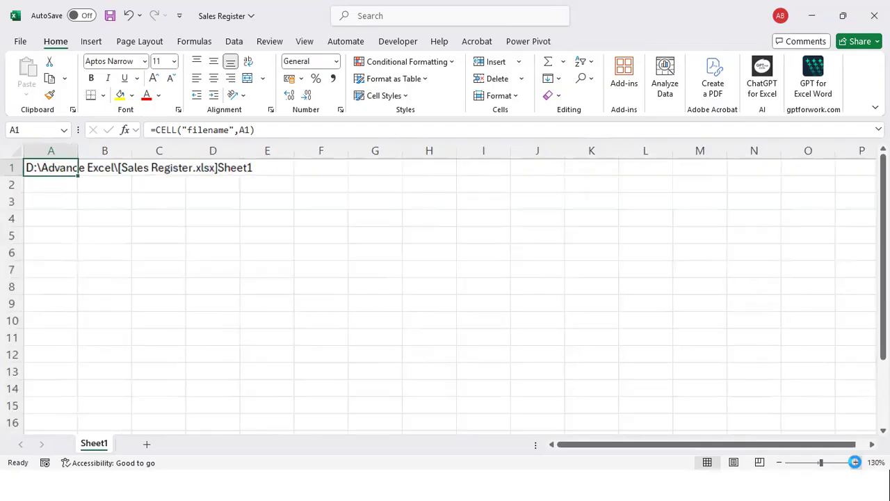
pyautogui.click(856, 463)
pyautogui.click(856, 463)
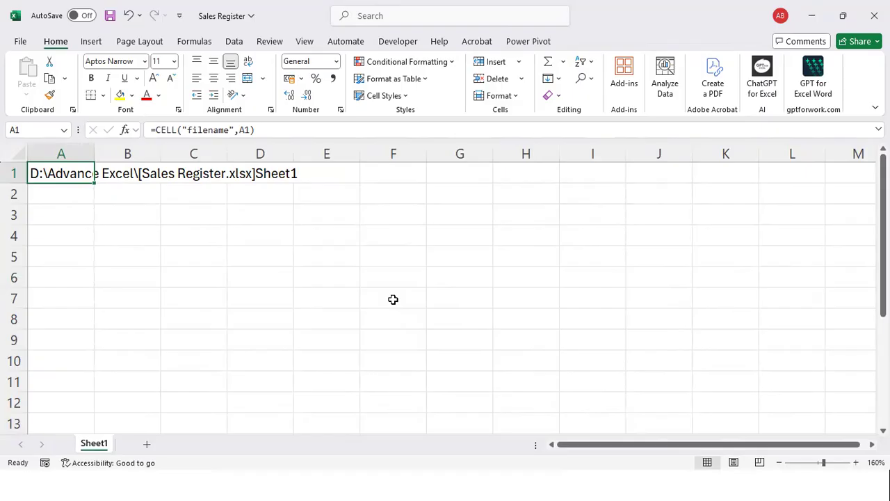
# Step: Start a LET formula in cell A3 with pathname as its first name
pyautogui.press('Down')
pyautogui.press('Down')
pyautogui.press('Down')
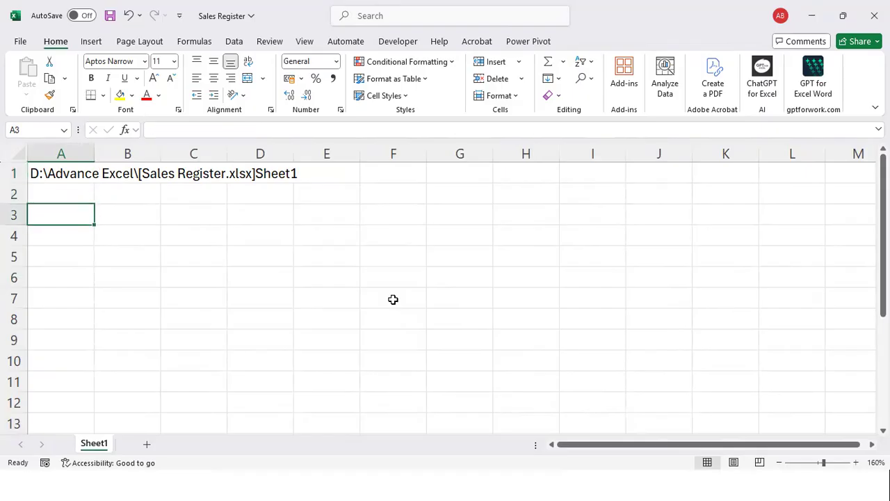
pyautogui.press('Up')
pyautogui.press('Up')
pyautogui.press('Down')
pyautogui.write('=let')
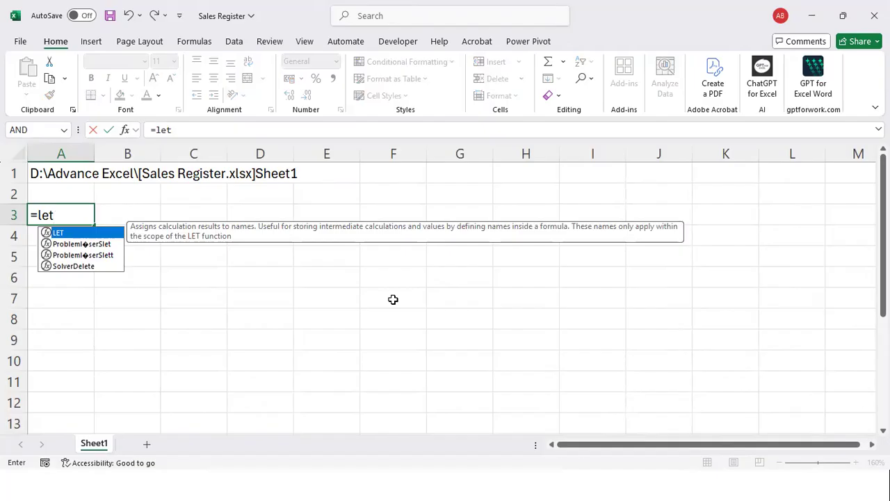
pyautogui.write('(')
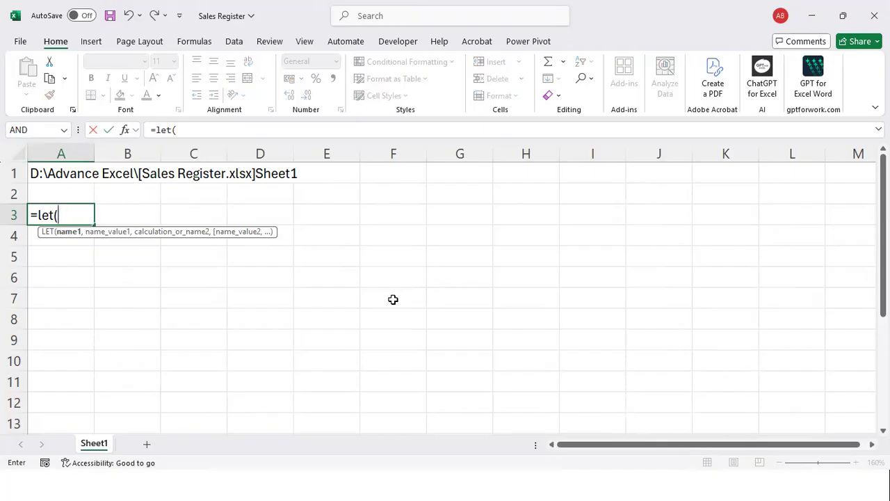
pyautogui.write('pathname')
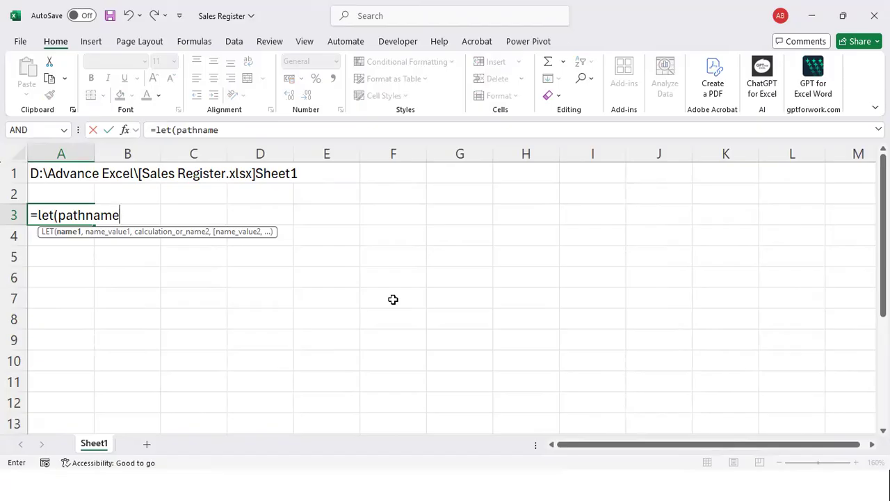
pyautogui.write(',')
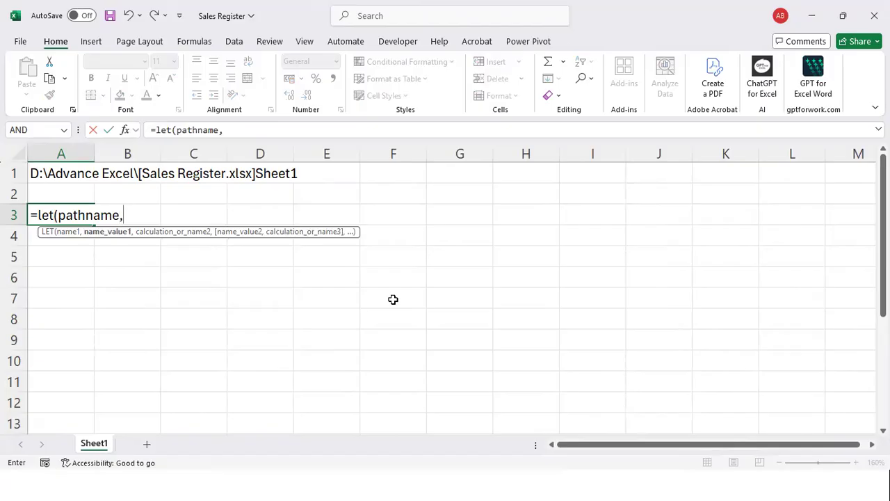
# Step: Assign CELL("filename",A3) as the value of pathname in the LET formula
pyautogui.write('cell')
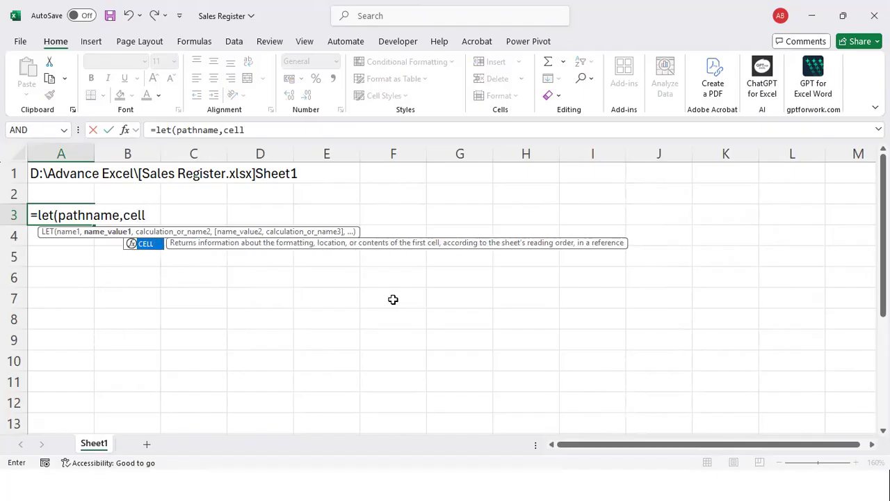
pyautogui.write('(')
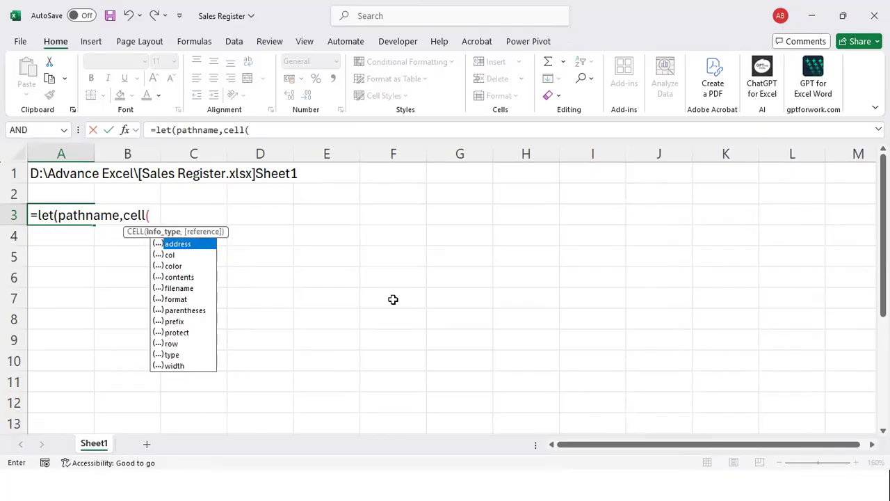
pyautogui.press('Down')
pyautogui.press('Down')
pyautogui.press('Down')
pyautogui.press('Down')
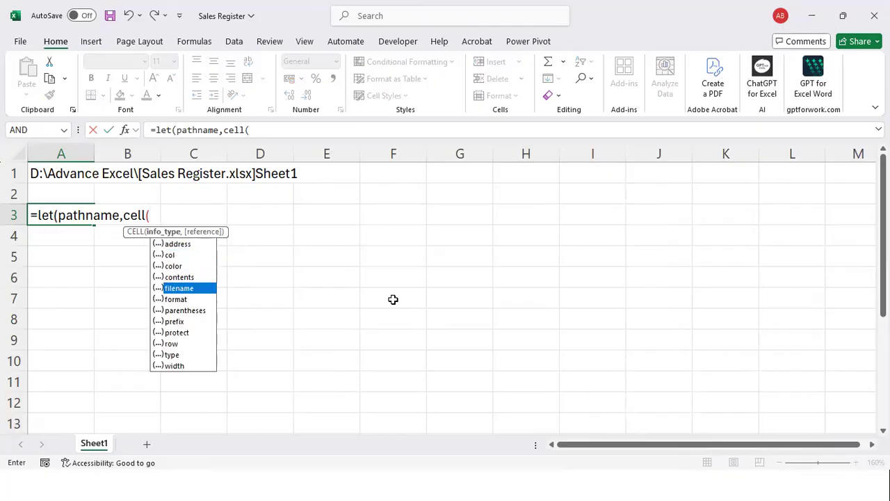
pyautogui.press('Tab')
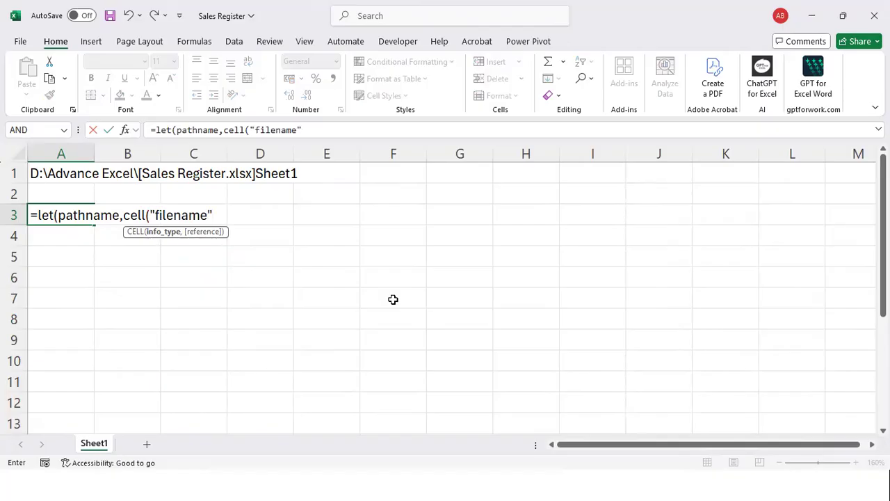
pyautogui.write(',')
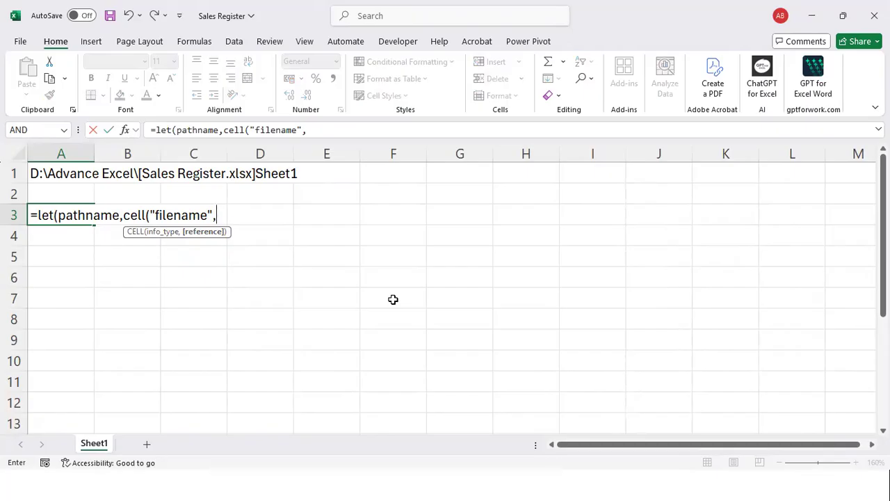
pyautogui.write('A3)')
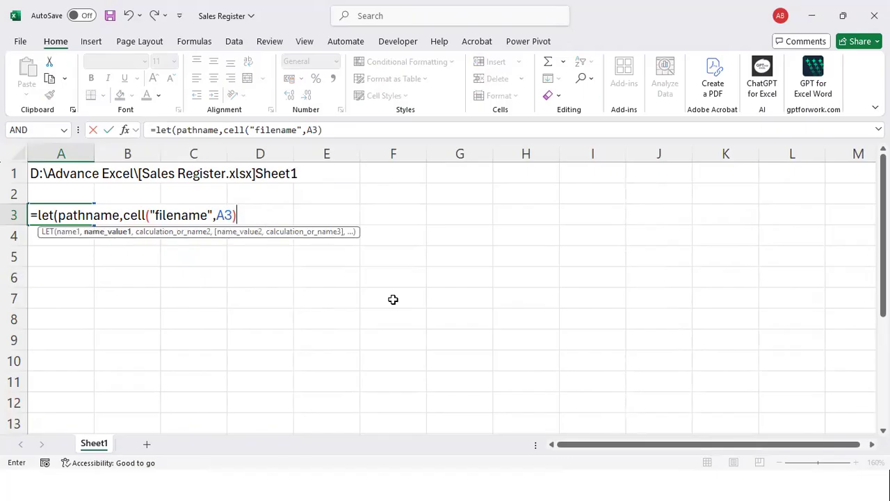
pyautogui.write(',')
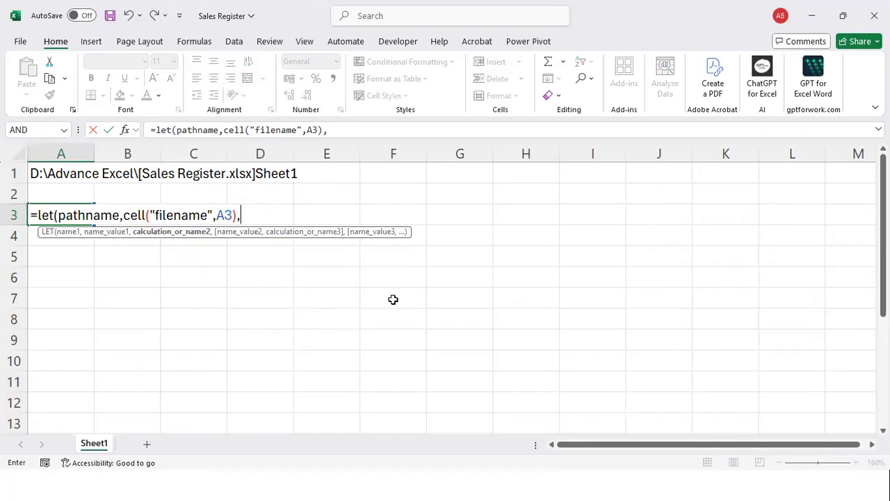
# Step: Add a MID function to the LET formula in A3 with pathname as its text argument
pyautogui.write('mid')
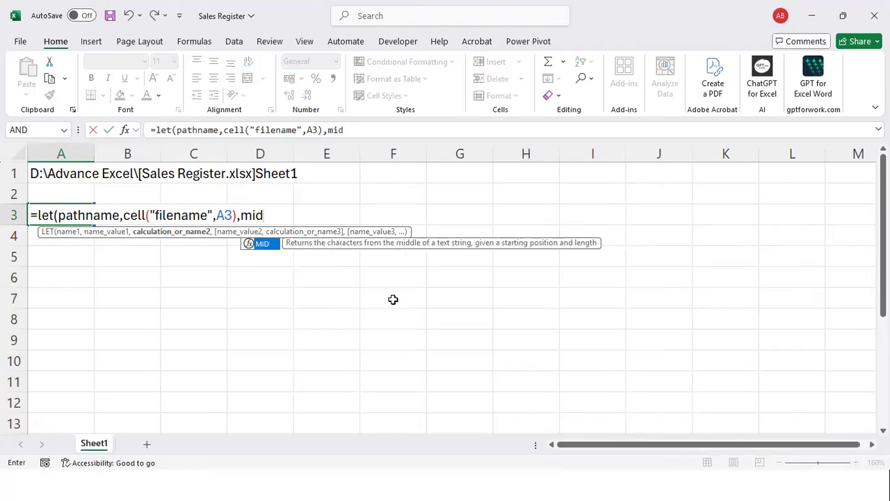
pyautogui.press('Tab')
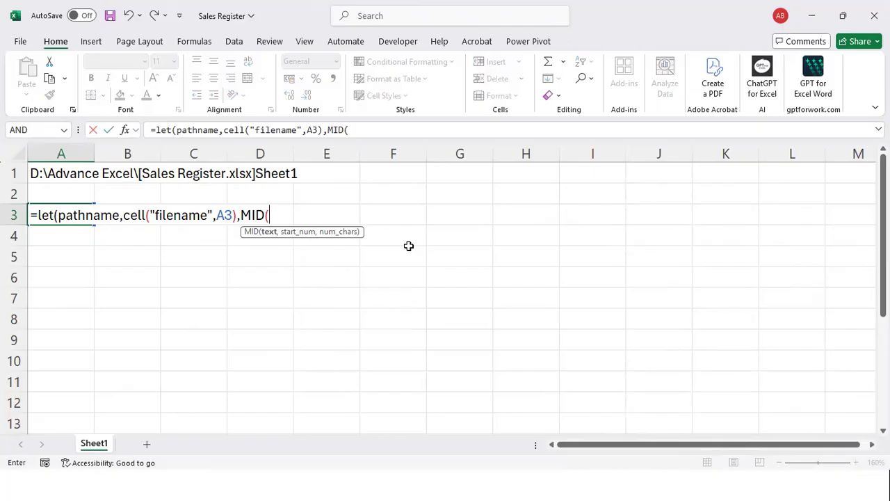
pyautogui.write('p')
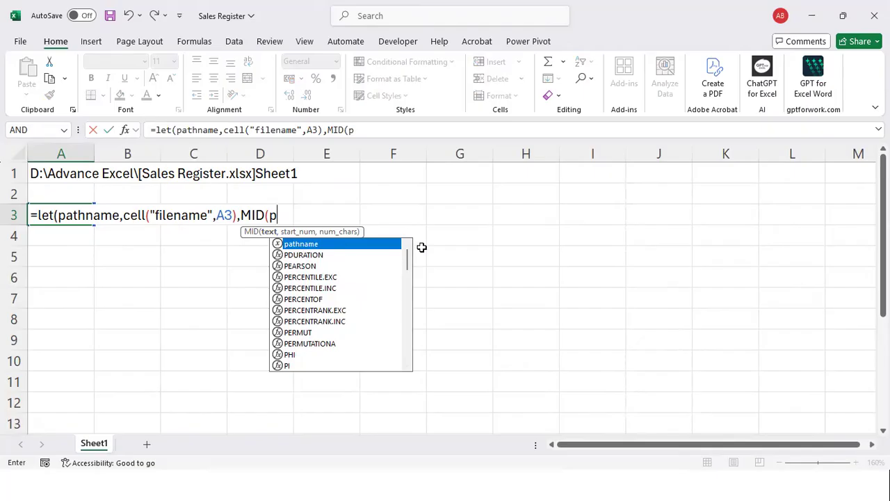
pyautogui.press('Tab')
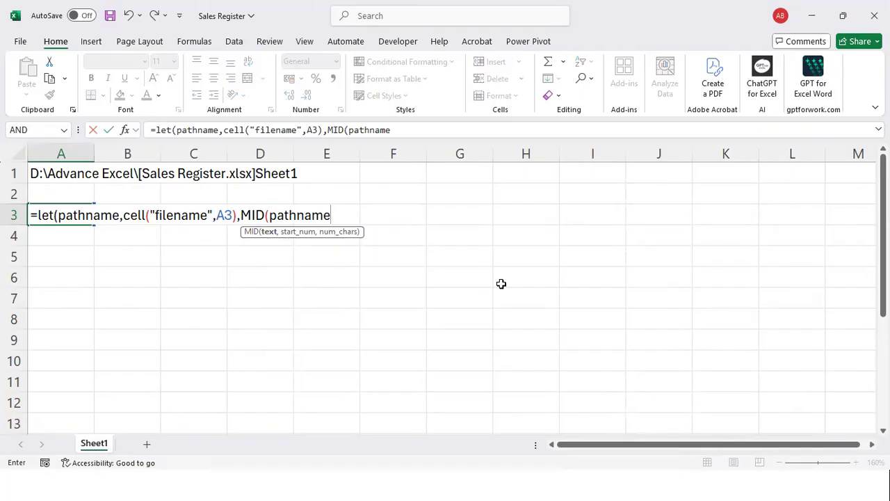
# Step: Set the MID start number to FIND("]",pathname)+1 in the A3 formula
pyautogui.write(',fin')
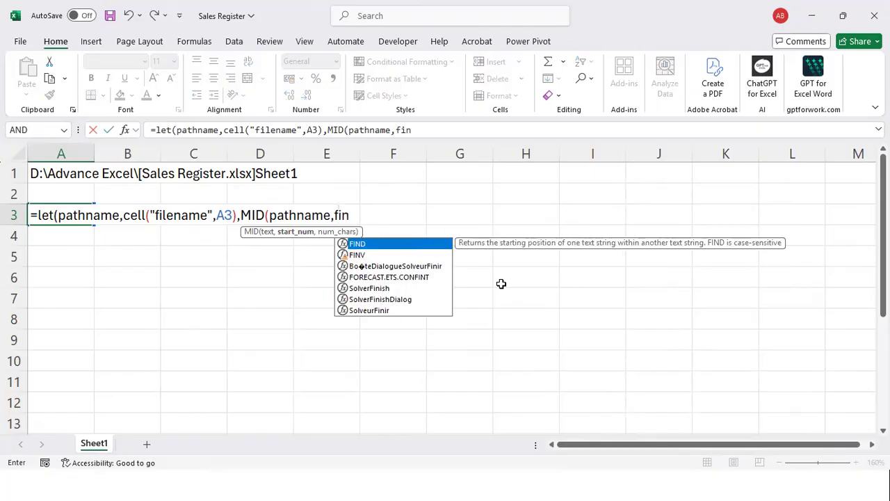
pyautogui.write('d(')
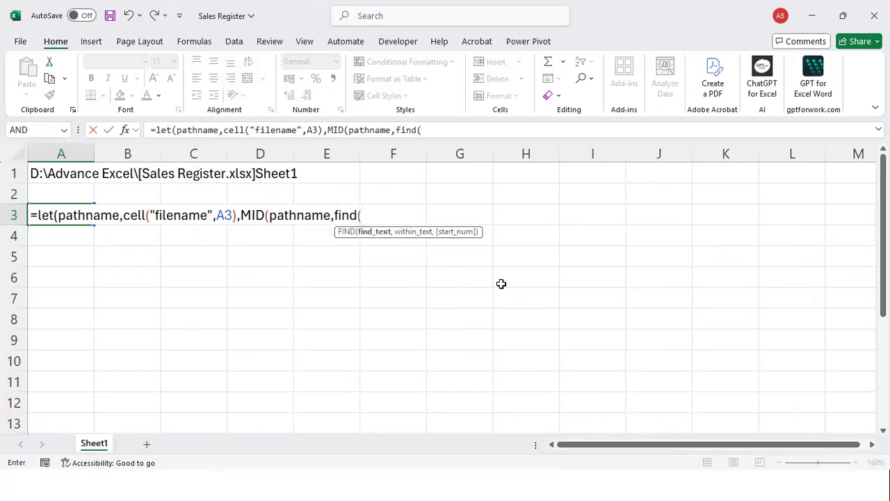
pyautogui.write('"]"')
pyautogui.write(',')
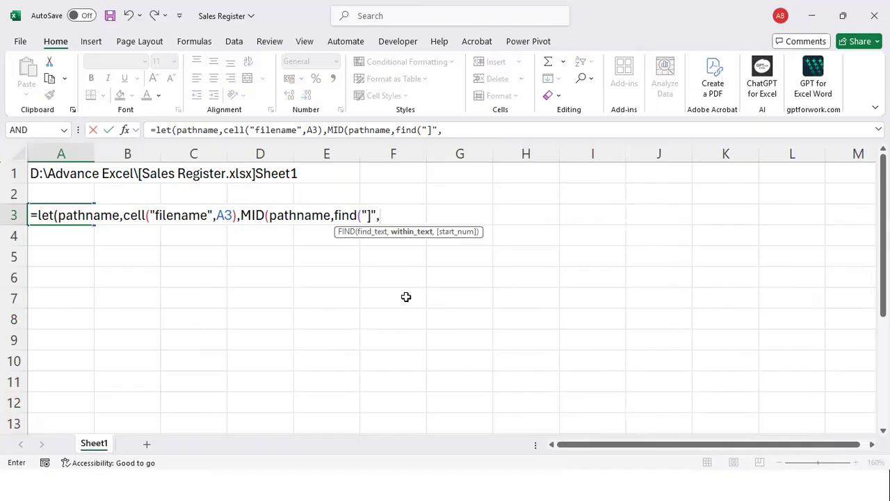
pyautogui.write('p')
pyautogui.press('Tab')
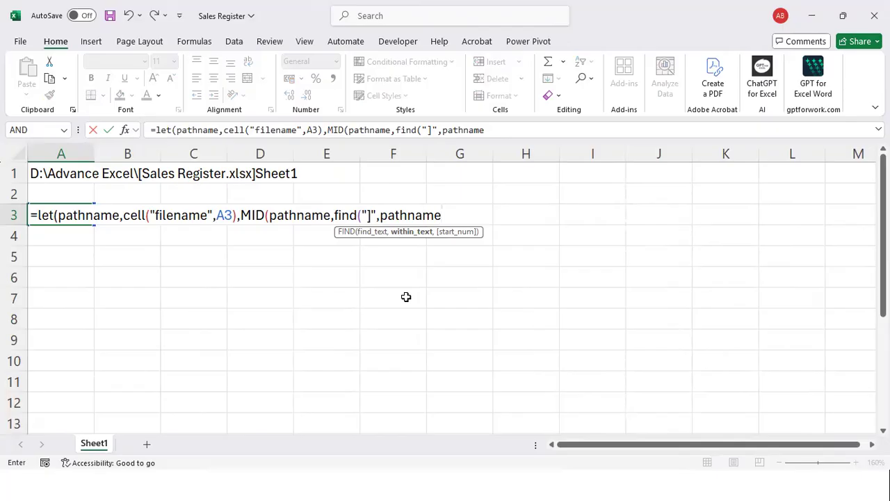
pyautogui.write(')')
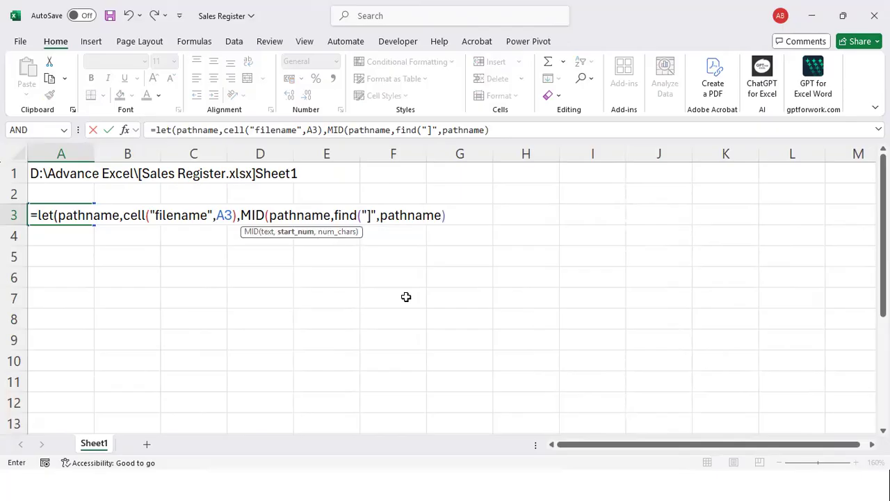
pyautogui.write('+1,')
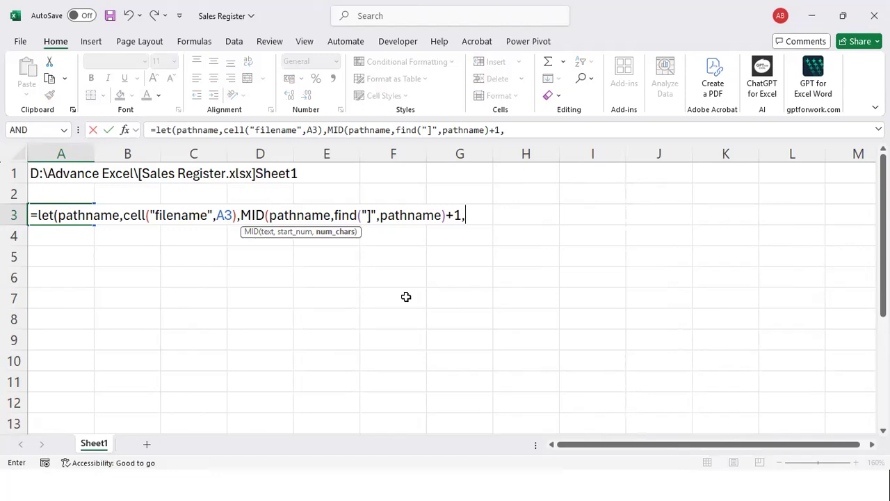
# Step: Set the MID character count to 20, complete the LET formula, and reselect cell A3
pyautogui.write('20))')
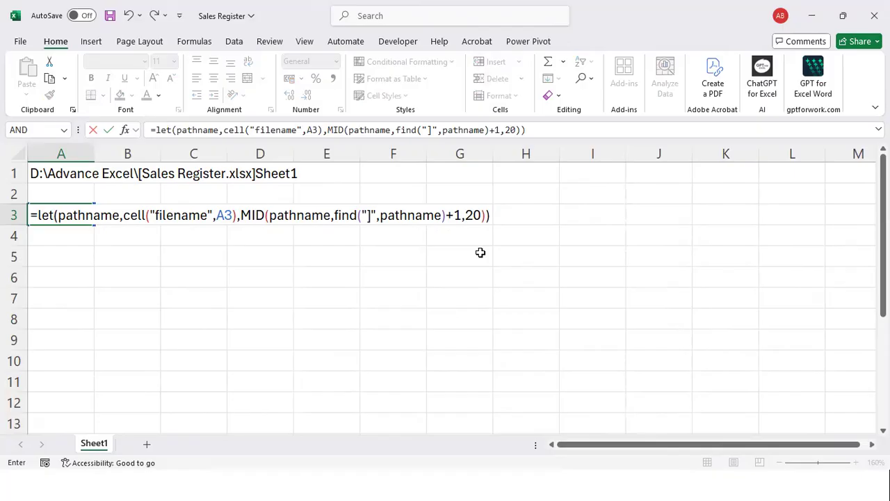
pyautogui.press('Return')
pyautogui.press('Up')
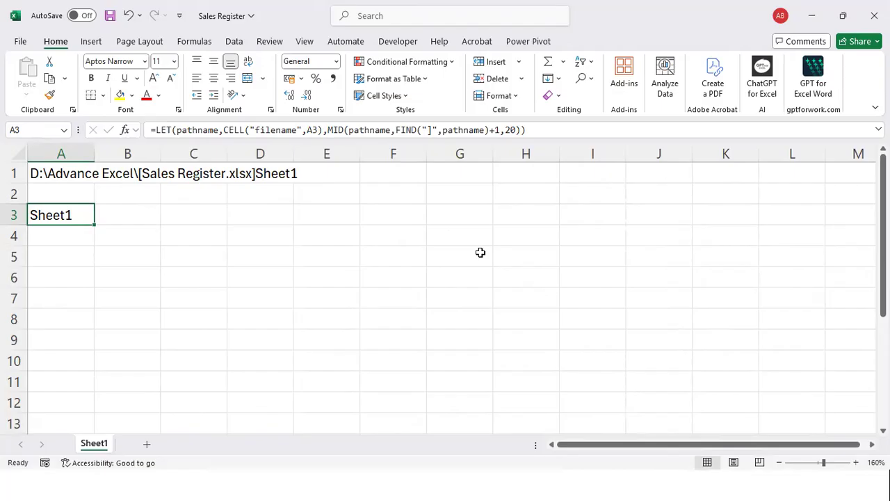
# Step: Try an offset of -1 after the FIND function in the A3 formula and reselect the cell
pyautogui.press('F2')
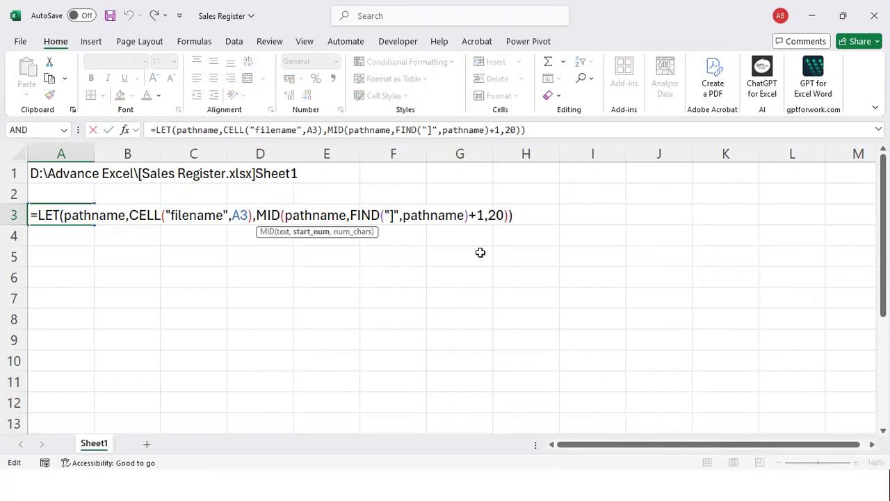
pyautogui.press('BackSpace')
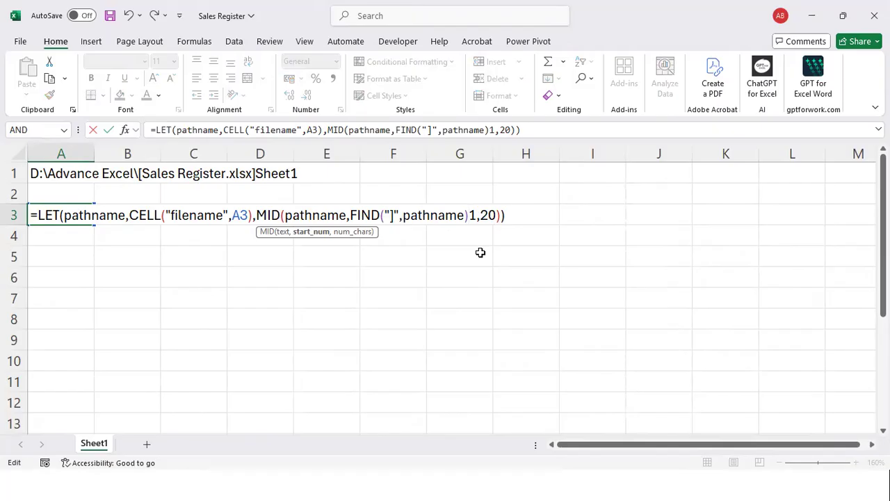
pyautogui.write('-')
pyautogui.press('Return')
pyautogui.press('Up')
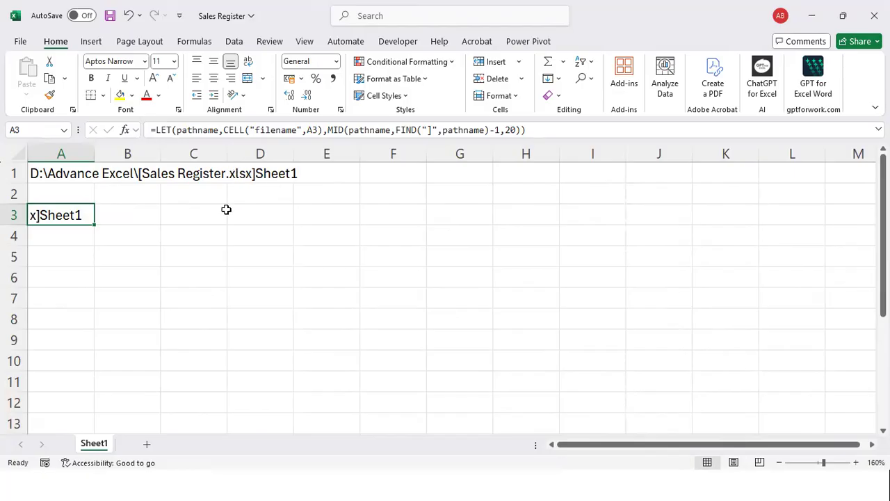
# Step: Restore the offset after the FIND function in the A3 formula to +1
pyautogui.press('F2')
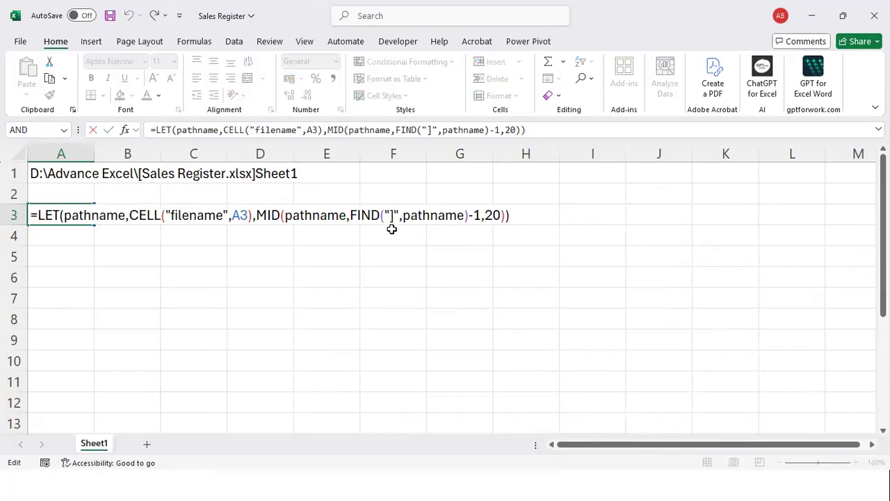
pyautogui.click(472, 215)
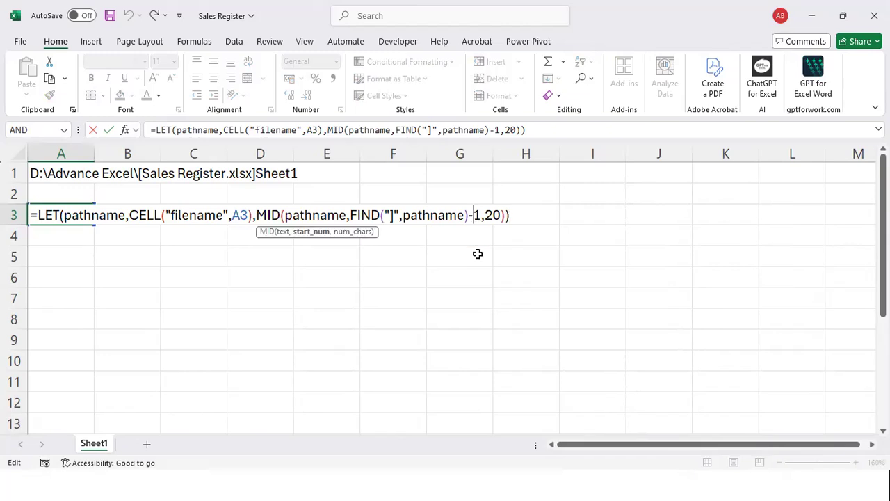
pyautogui.press('BackSpace')
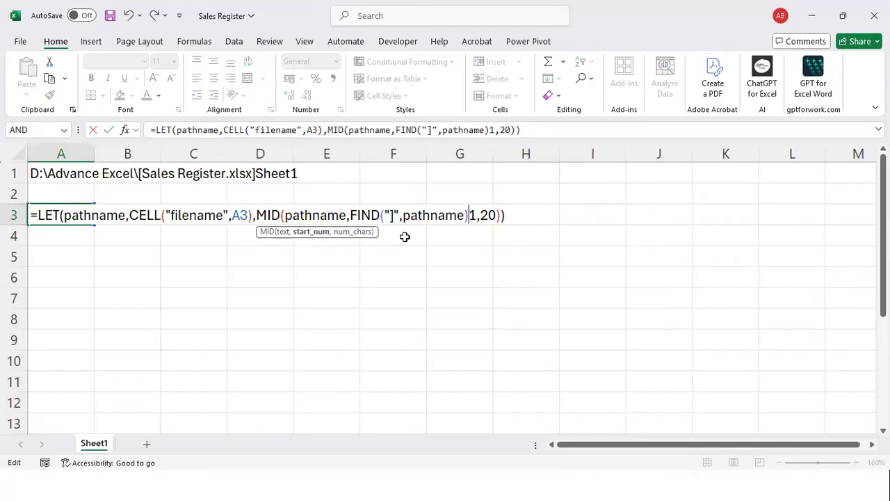
pyautogui.write('+')
pyautogui.press('Return')
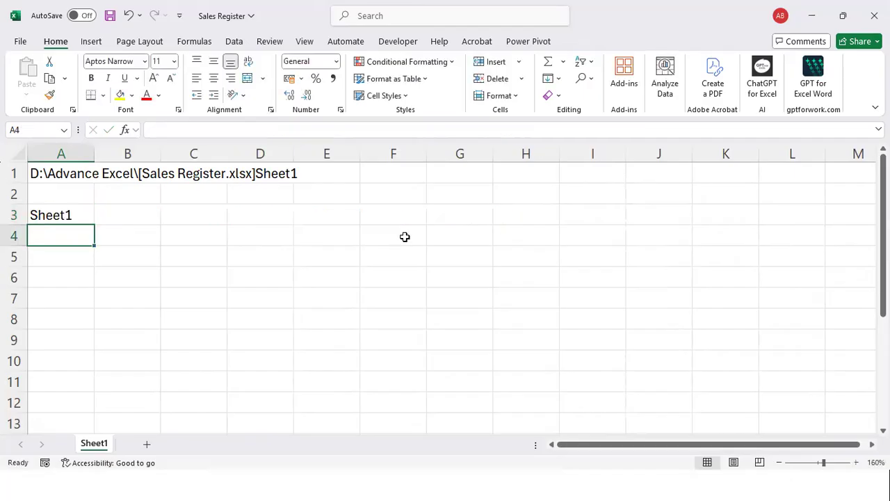
# Step: Rename the worksheet Sheet1 as Daily Sales
pyautogui.rightClick(98, 451)
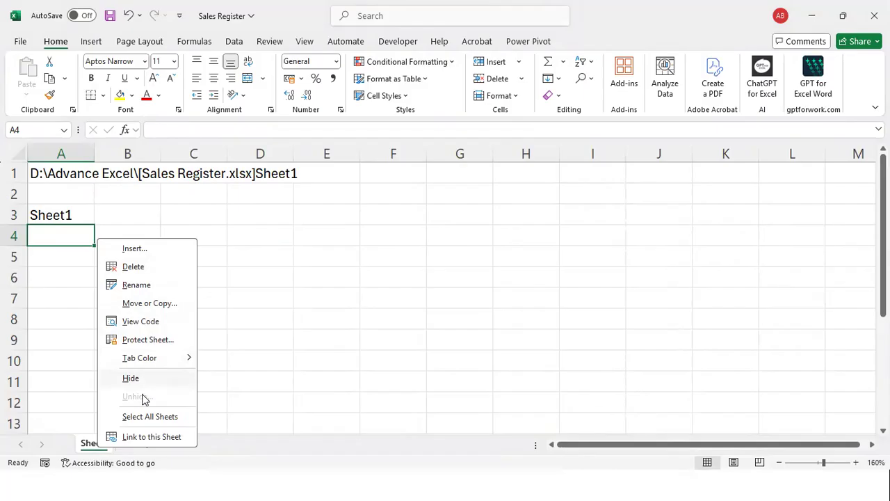
pyautogui.click(147, 284)
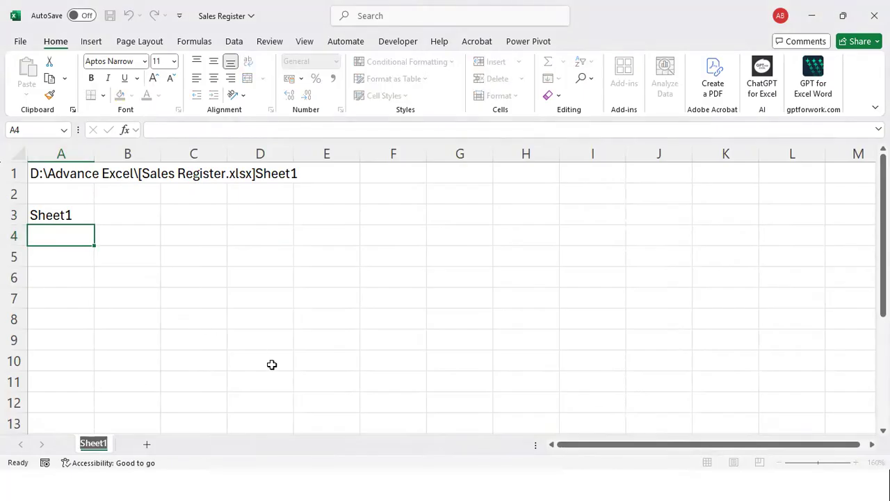
pyautogui.write('Dail')
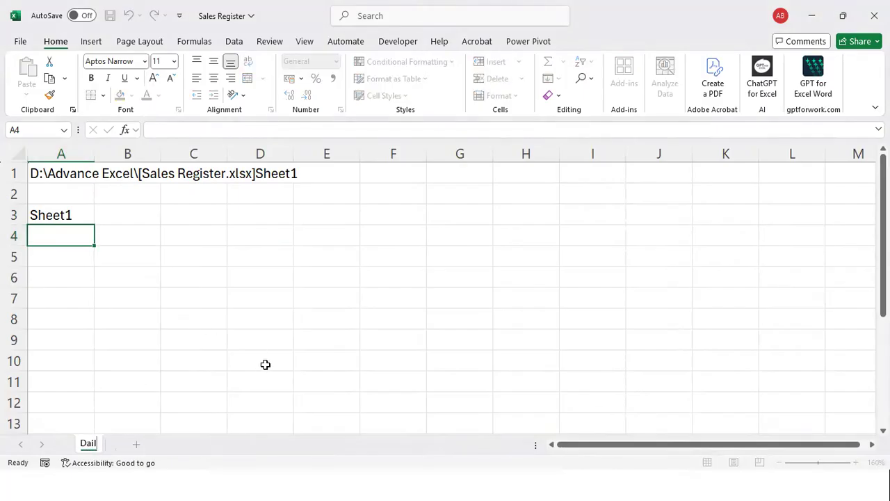
pyautogui.write('y Sales')
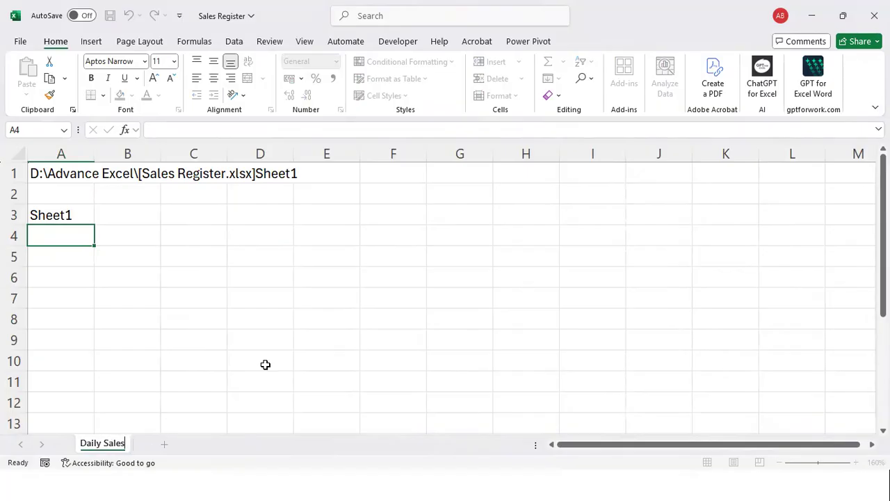
pyautogui.press('Return')
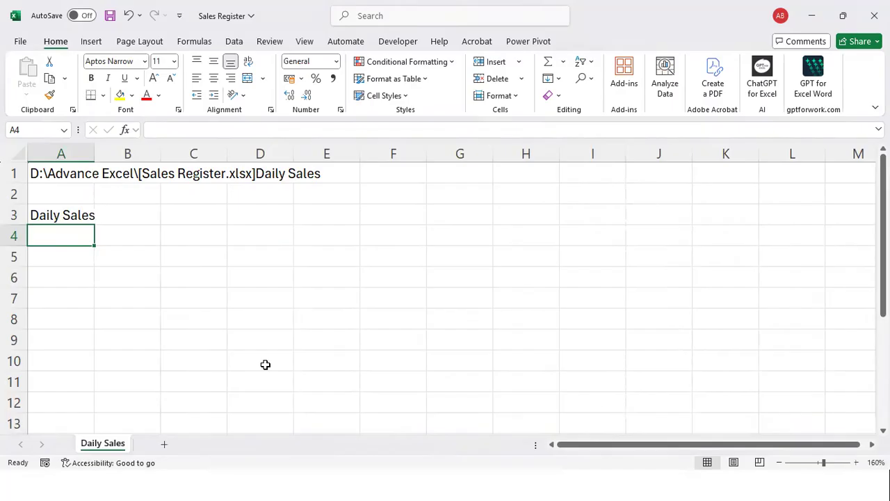
# Step: Examine the full file path across row 1 and compare it with the sheet name returned in A3
pyautogui.press('Up')
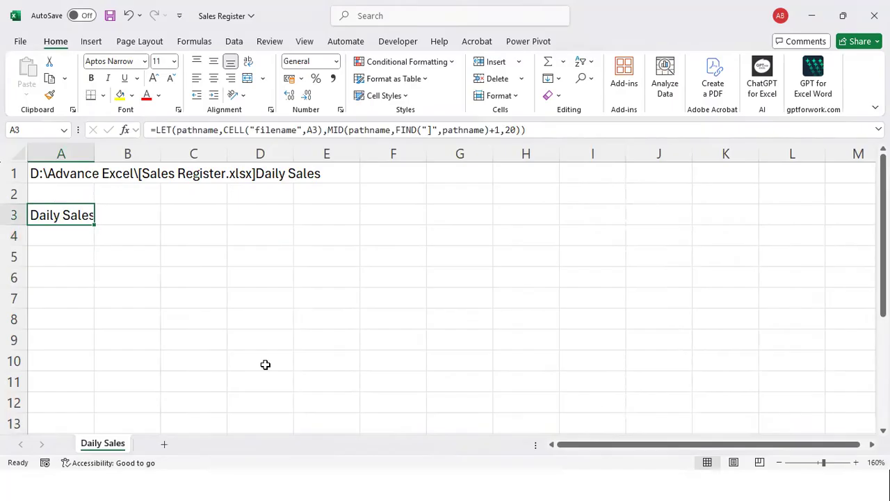
pyautogui.press('Right')
pyautogui.press('Right')
pyautogui.press('Right')
pyautogui.press('Right')
pyautogui.press('Up')
pyautogui.press('Up')
pyautogui.press('Left')
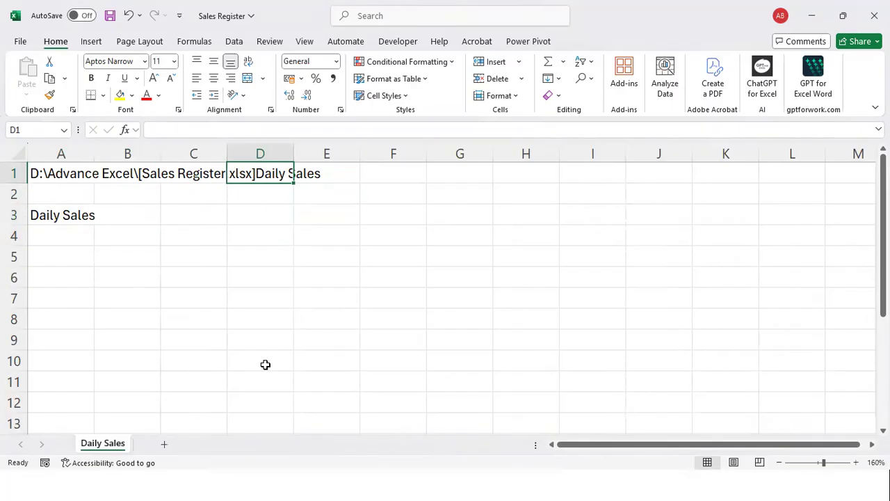
pyautogui.press('Left')
pyautogui.press('Left')
pyautogui.press('Left')
pyautogui.press('Right')
pyautogui.press('Right')
pyautogui.press('Right')
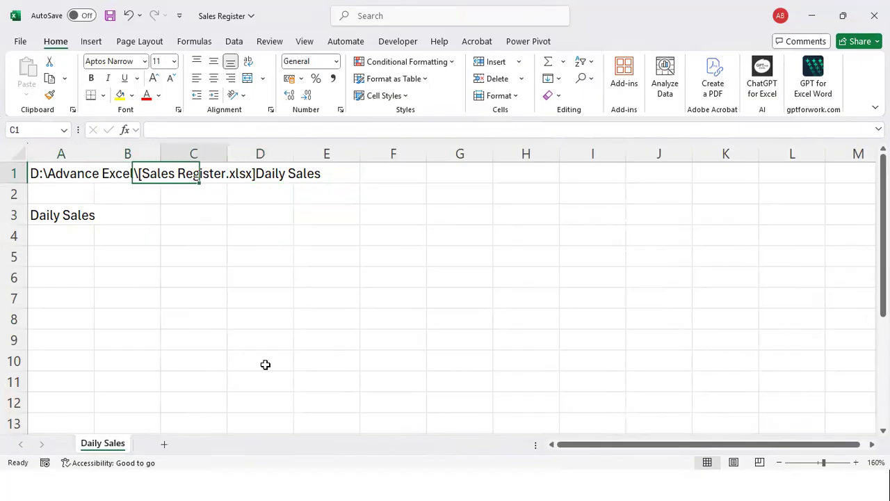
pyautogui.press('Right')
pyautogui.press('Left')
pyautogui.press('Left')
pyautogui.press('Left')
pyautogui.press('Left')
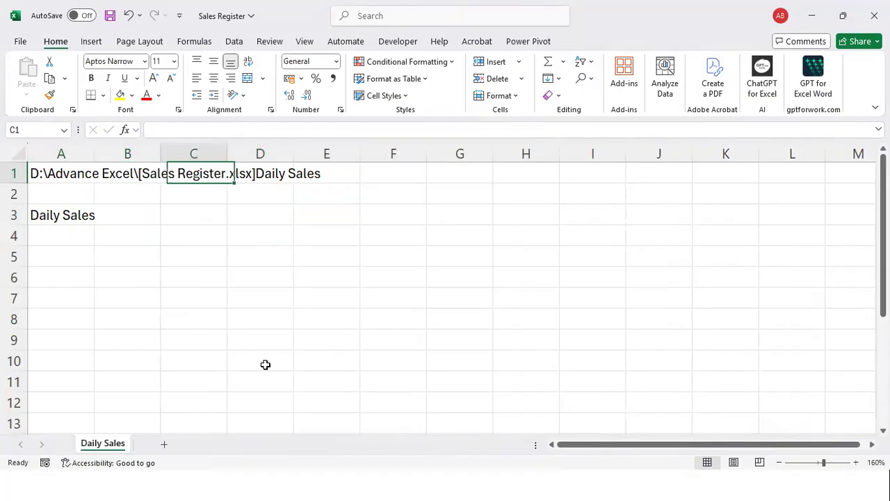
pyautogui.press('Right')
pyautogui.press('Right')
pyautogui.press('Right')
pyautogui.press('Right')
pyautogui.press('Left')
pyautogui.press('Left')
pyautogui.press('Down')
pyautogui.press('Left')
pyautogui.press('Down')
pyautogui.press('Left')
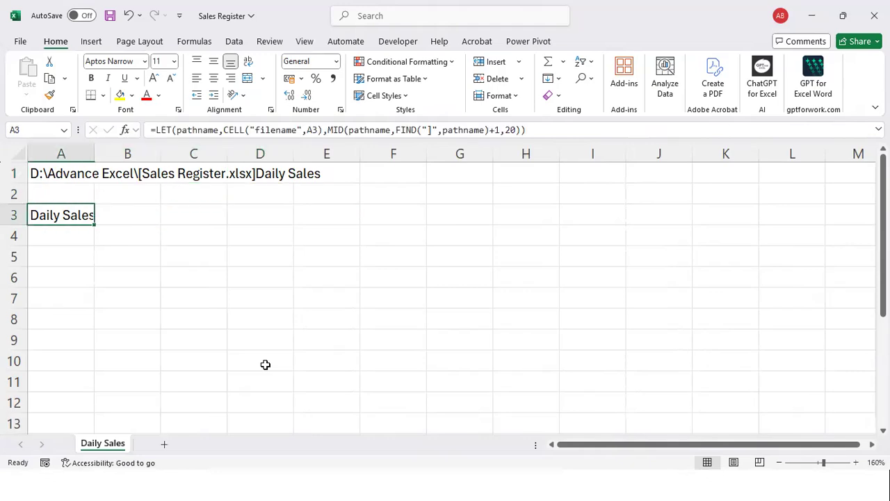